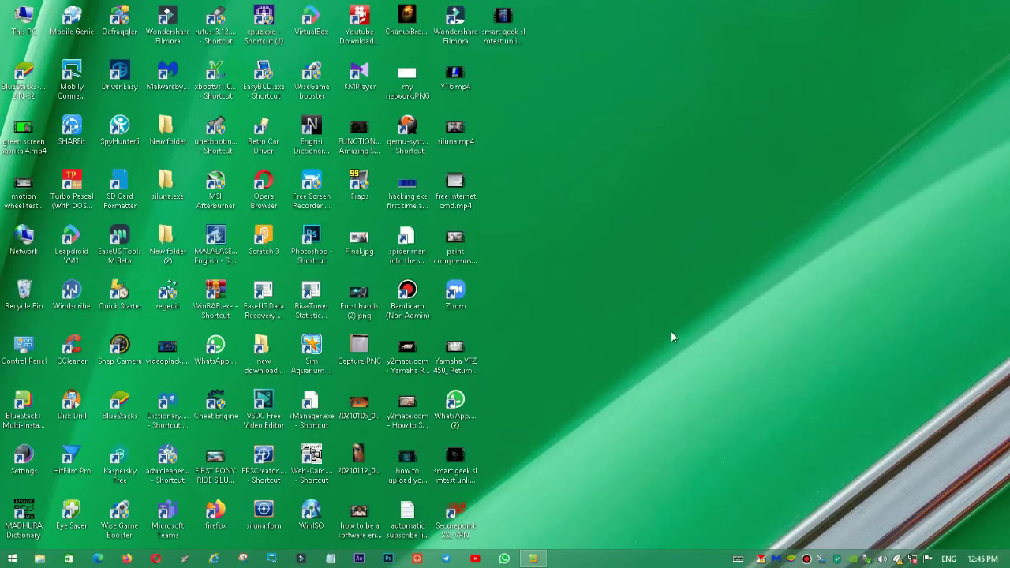
Step: Open Device Manager and expand the Ports (COM & LPT) category
{"action": "left_click", "coordinate": [10, 562]}
{"action": "right_click", "coordinate": [9, 562]}
{"action": "left_click", "coordinate": [9, 561]}
{"action": "right_click", "coordinate": [10, 562]}
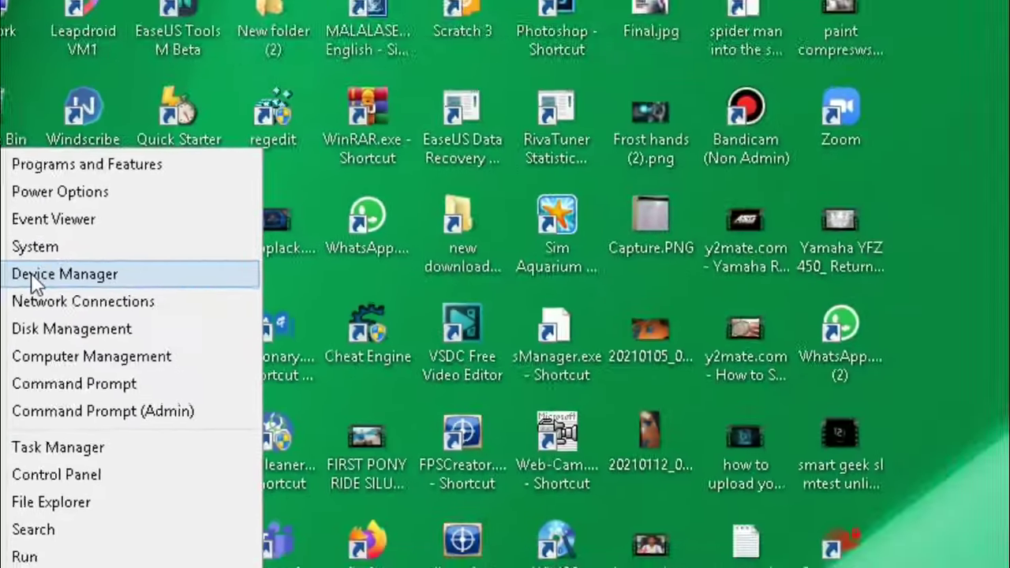
{"action": "key", "text": "Escape"}
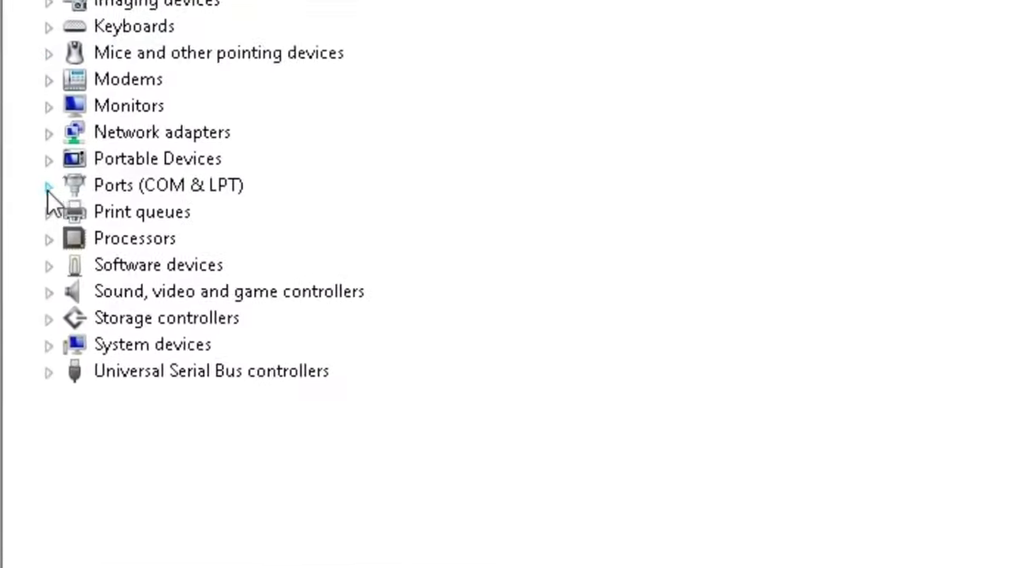
{"action": "left_click", "coordinate": [59, 177]}
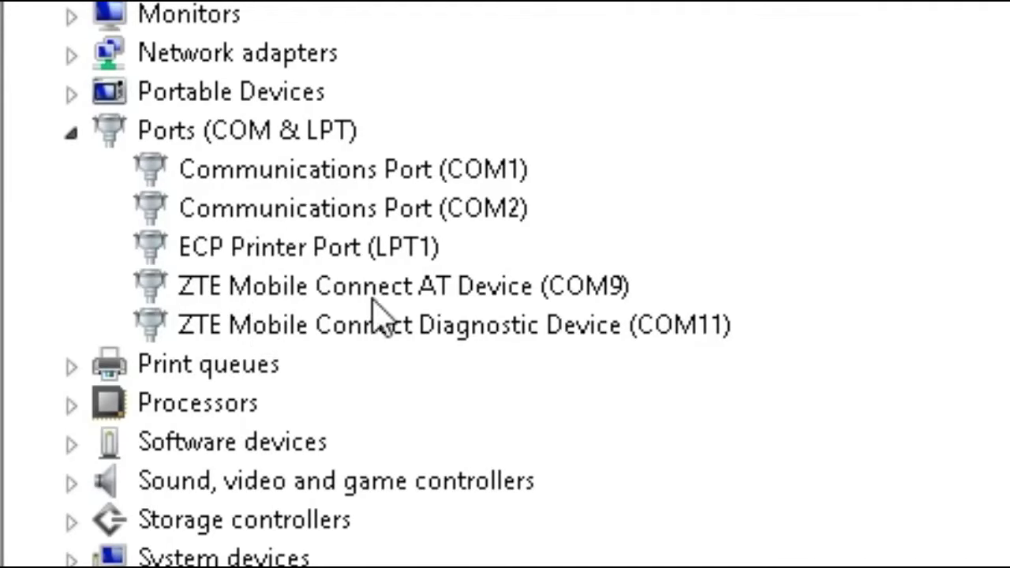
Step: Open the port settings of the ZTE Mobile Connect AT Device (COM9)
{"action": "left_click", "coordinate": [196, 294]}
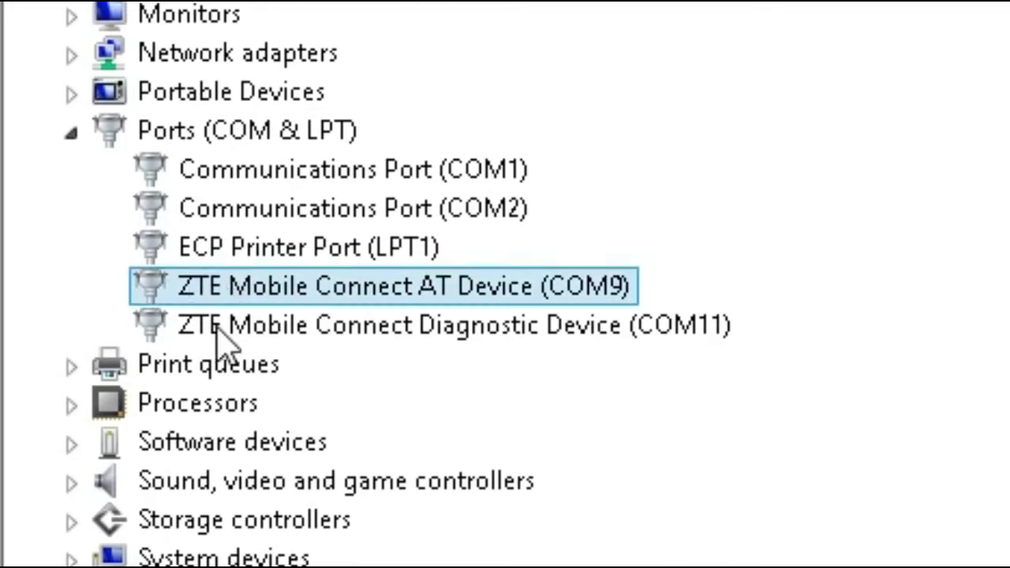
{"action": "left_click", "coordinate": [215, 330]}
{"action": "left_click", "coordinate": [220, 290]}
{"action": "double_click", "coordinate": [221, 288]}
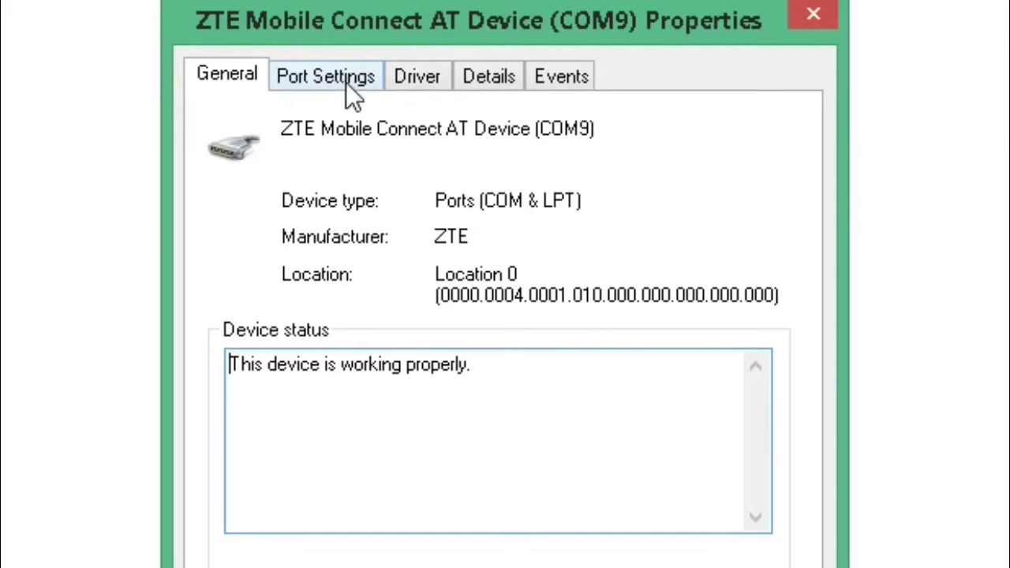
{"action": "left_click", "coordinate": [348, 83]}
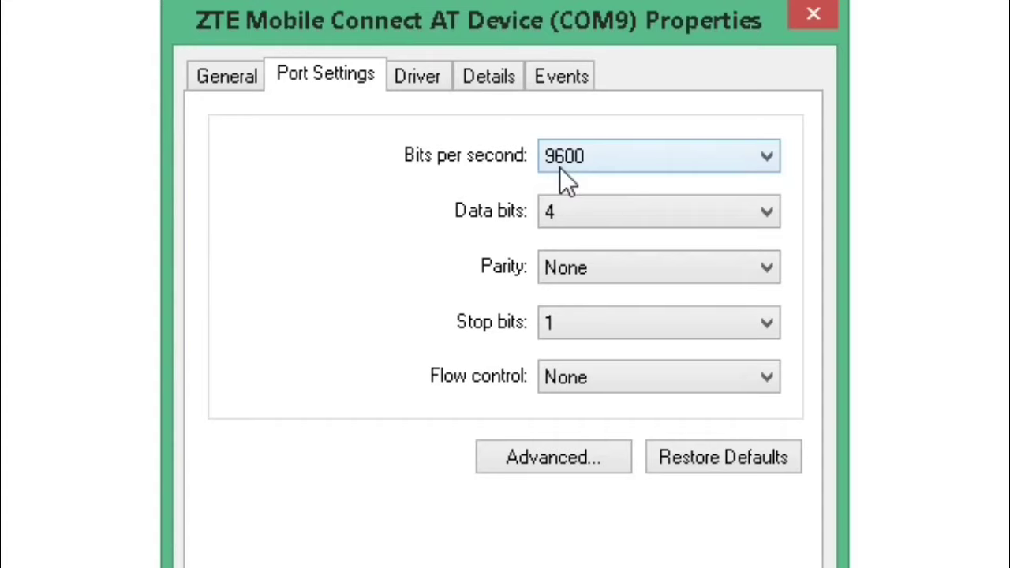
Step: Set the COM9 port's bits per second to 128000 and its data bits to 8
{"action": "left_click", "coordinate": [602, 162]}
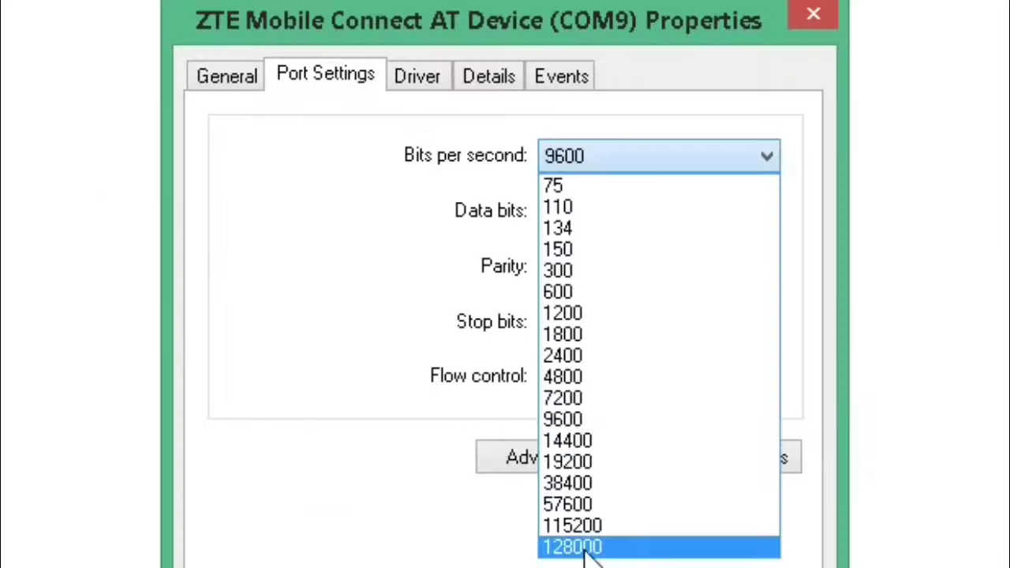
{"action": "left_click", "coordinate": [379, 473]}
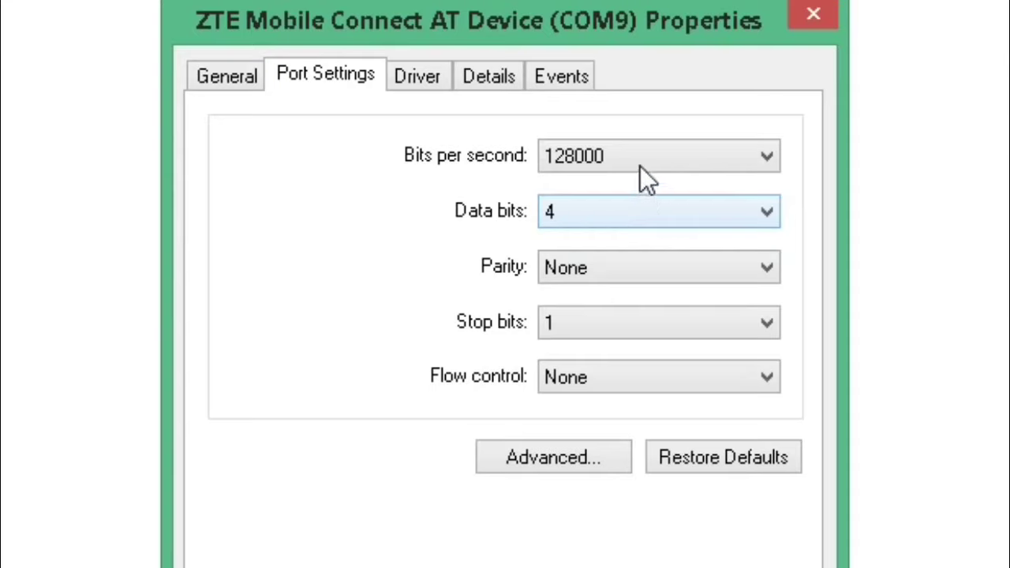
{"action": "left_click", "coordinate": [586, 156]}
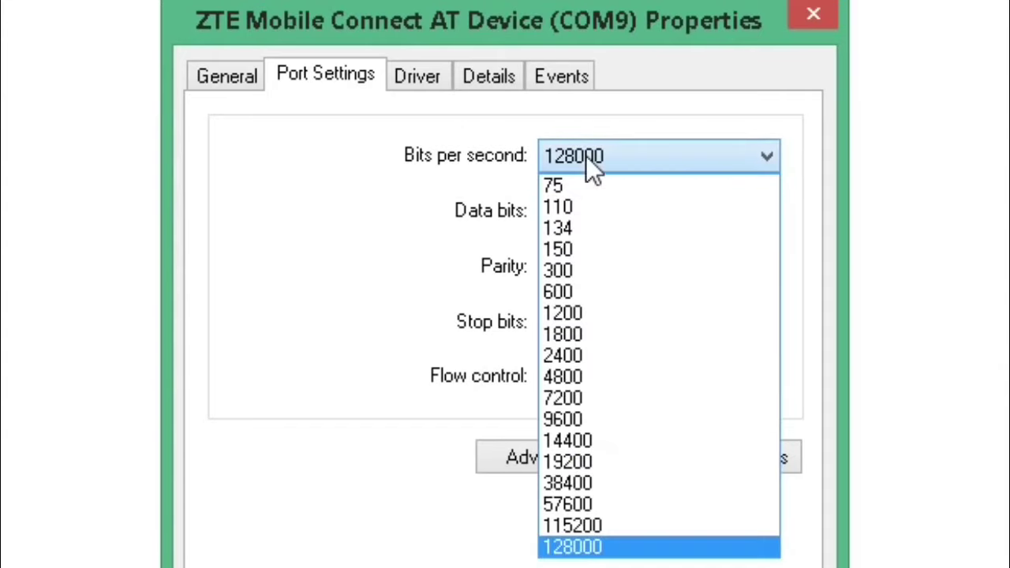
{"action": "left_click", "coordinate": [584, 545]}
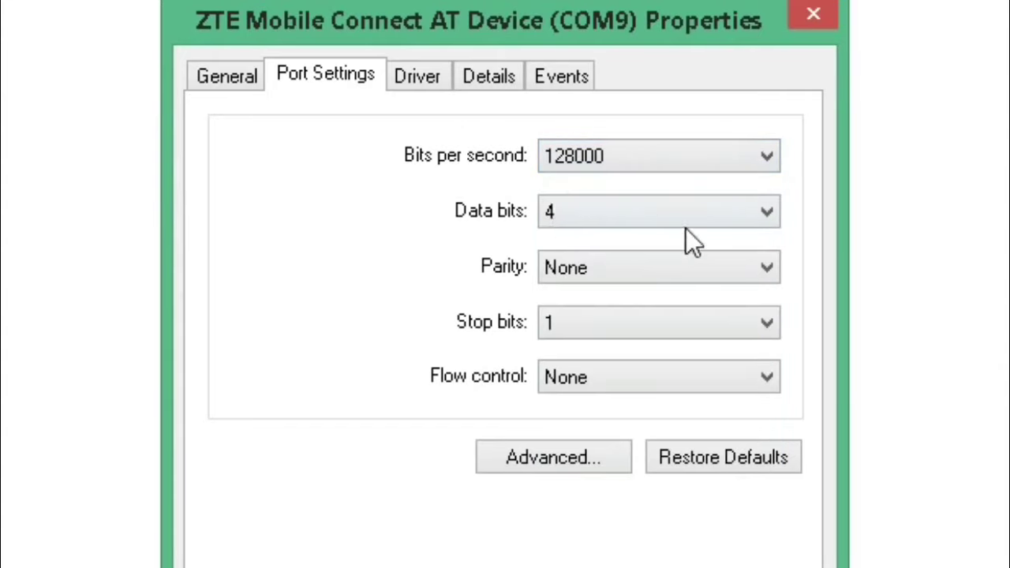
{"action": "left_click", "coordinate": [584, 210]}
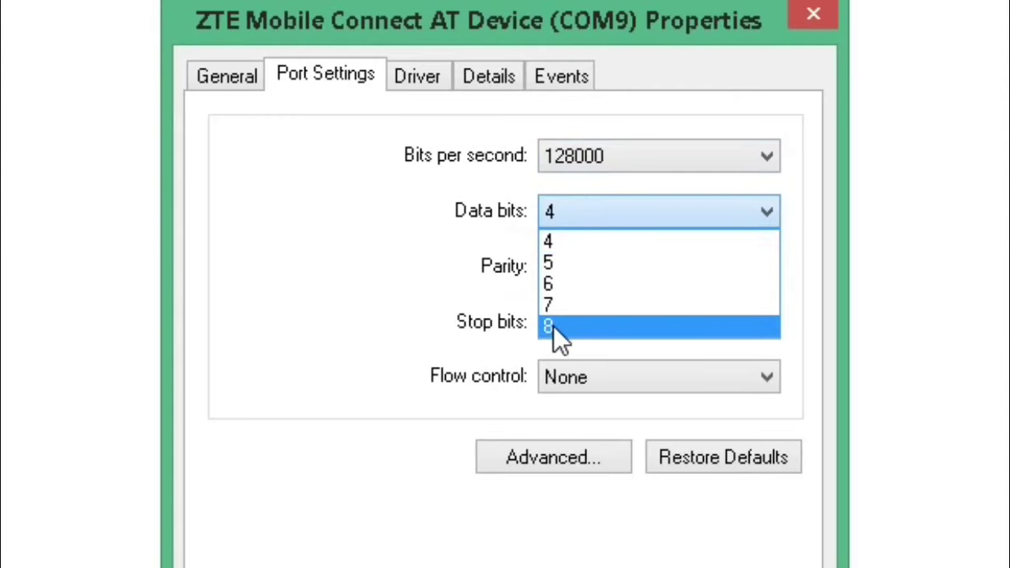
{"action": "left_click", "coordinate": [573, 326]}
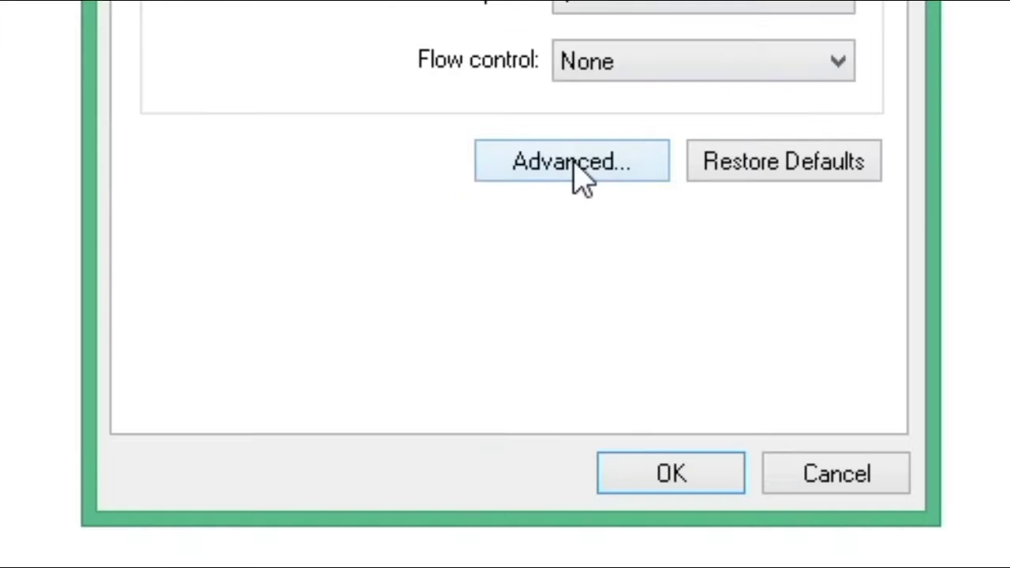
Step: In COM9's advanced settings, raise the receive buffer to 14 and the transmit buffer to 16, and save the device properties
{"action": "left_click", "coordinate": [557, 150]}
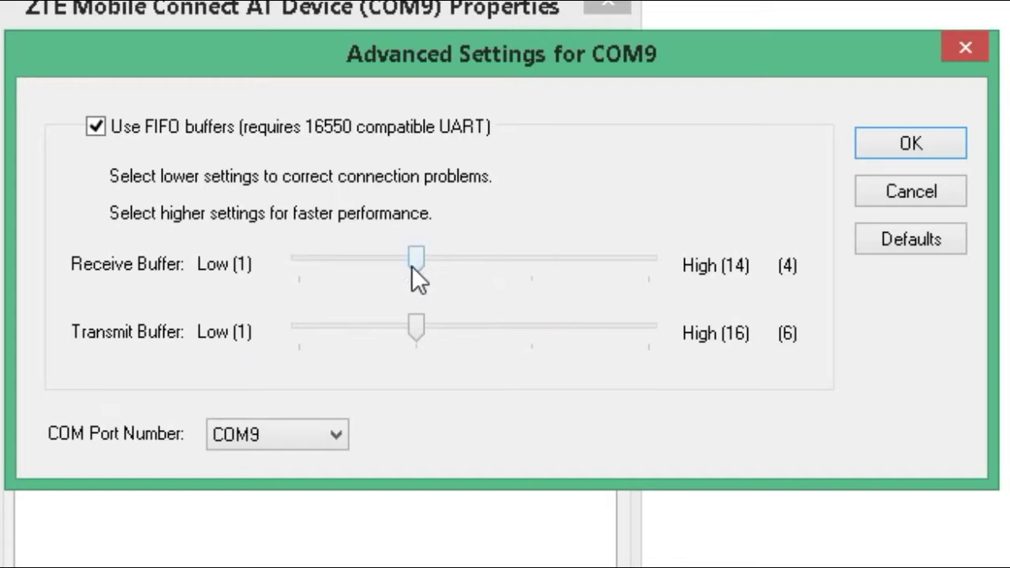
{"action": "left_click_drag", "start_coordinate": [413, 267], "coordinate": [650, 262]}
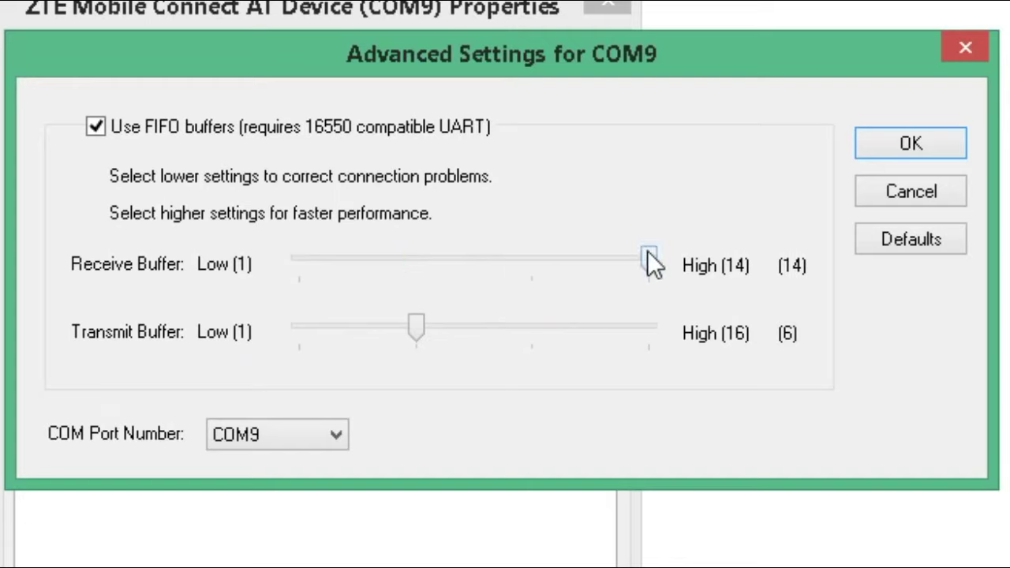
{"action": "left_click", "coordinate": [580, 326]}
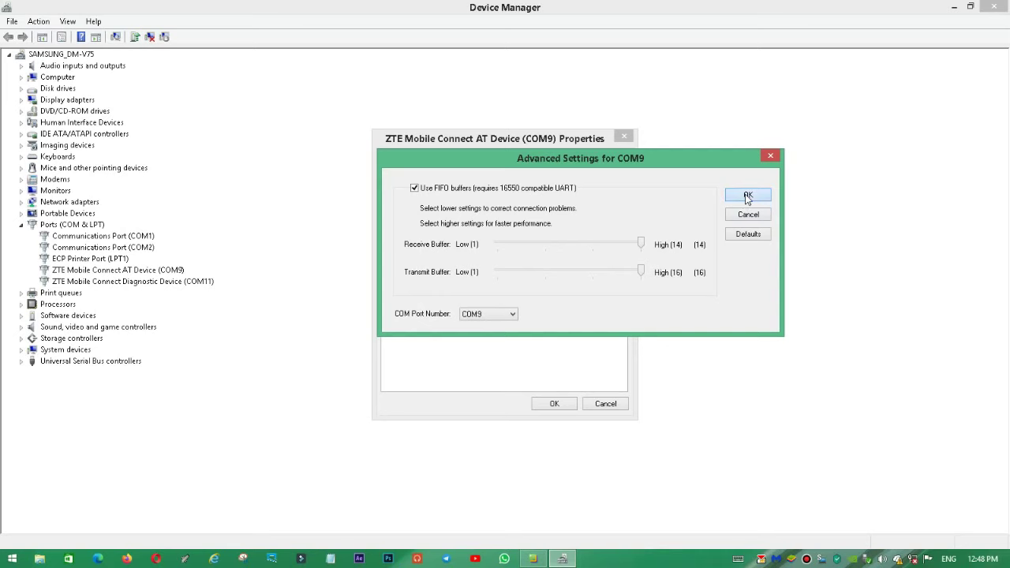
{"action": "left_click", "coordinate": [747, 196]}
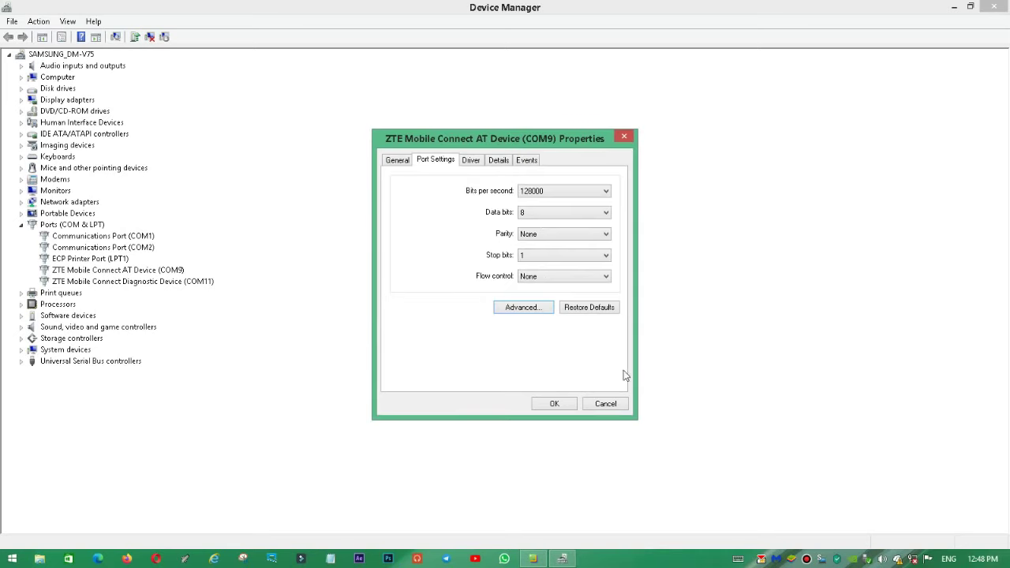
{"action": "left_click", "coordinate": [553, 404]}
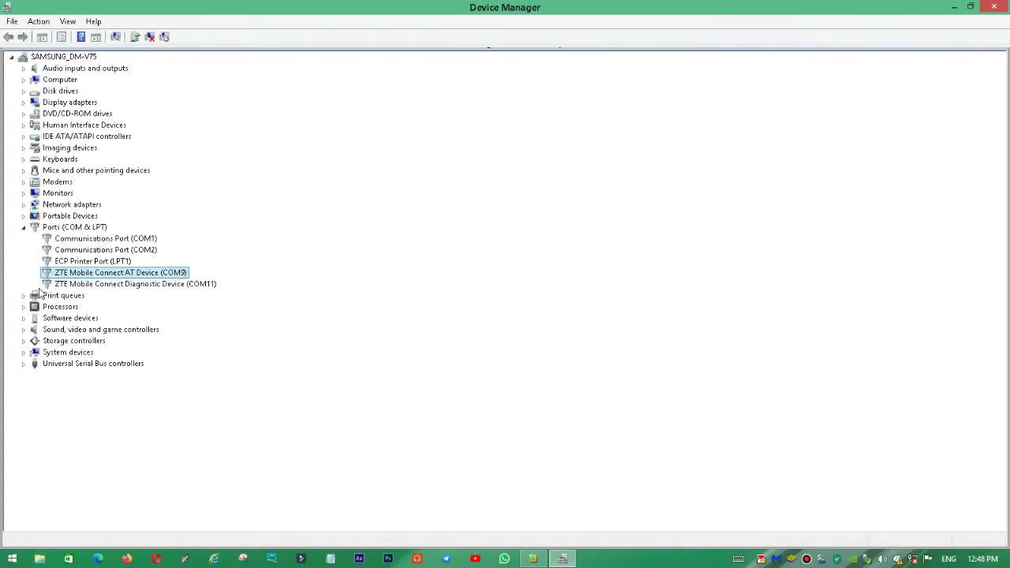
Step: In the ZTE Mobile Connect Diagnostic Device (COM11) port settings, set bits per second to 128000 and data bits to 8
{"action": "double_click", "coordinate": [63, 285]}
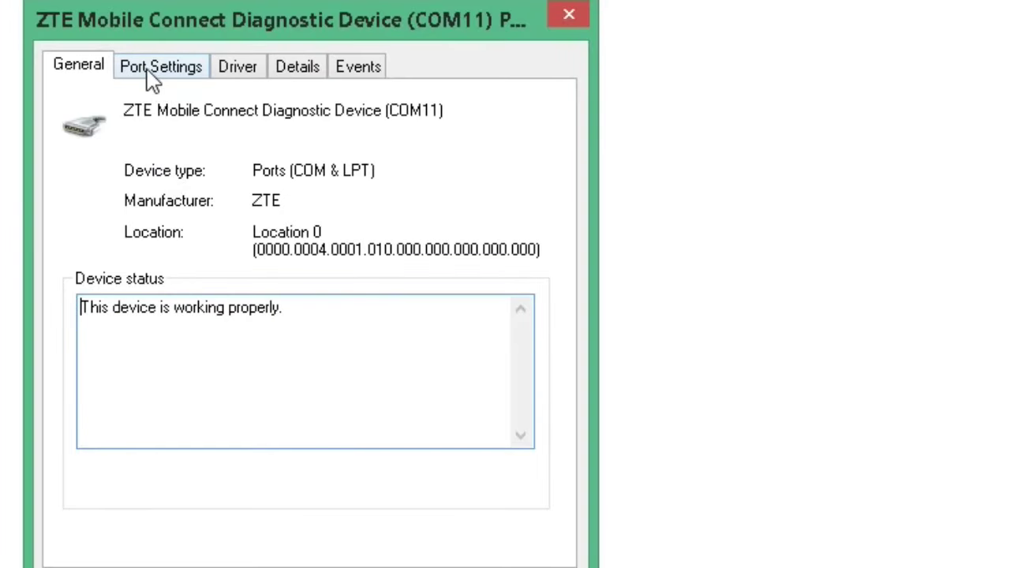
{"action": "left_click", "coordinate": [128, 73]}
{"action": "left_click", "coordinate": [383, 136]}
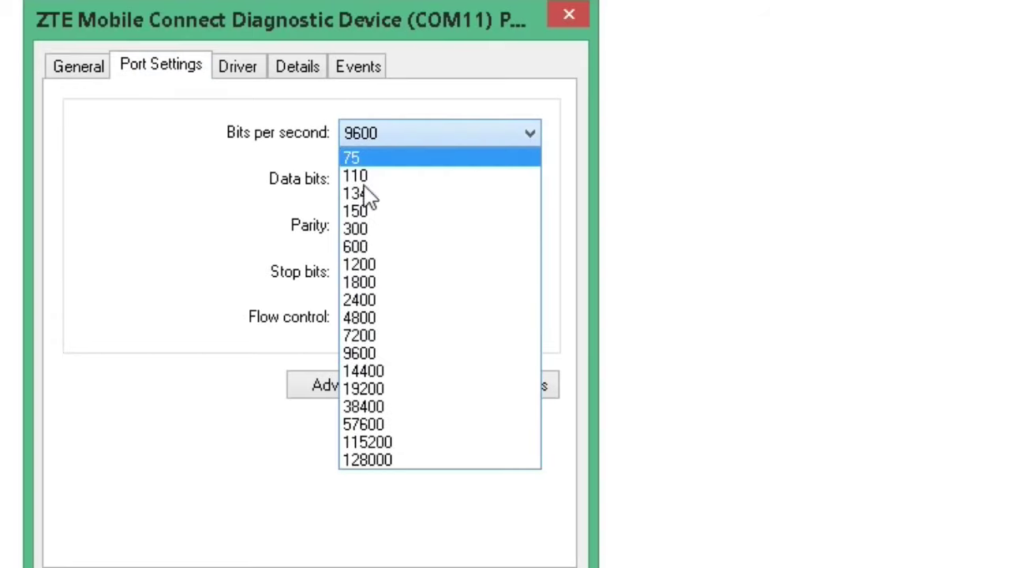
{"action": "left_click", "coordinate": [387, 474]}
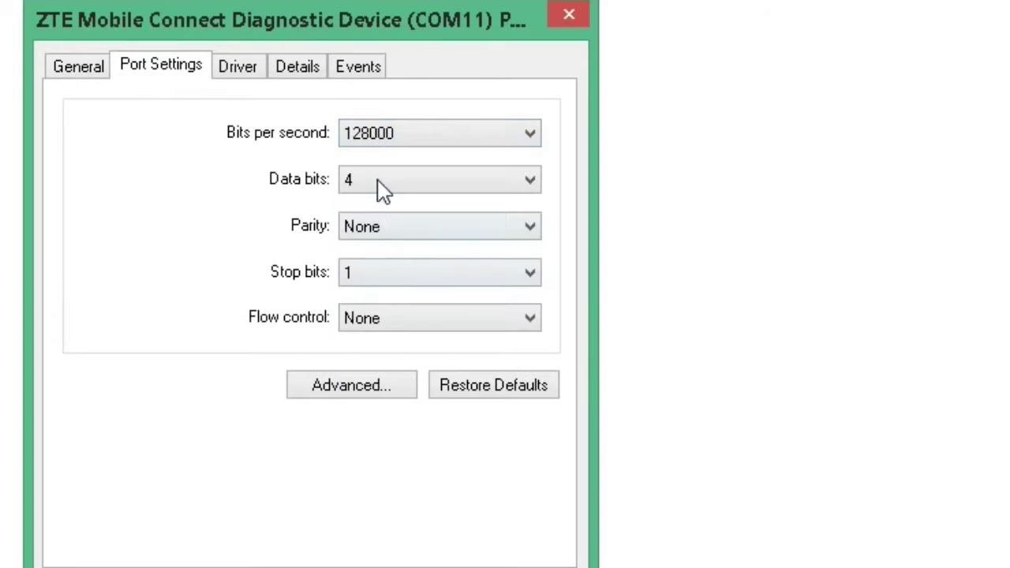
{"action": "left_click", "coordinate": [382, 185]}
{"action": "left_click", "coordinate": [358, 281]}
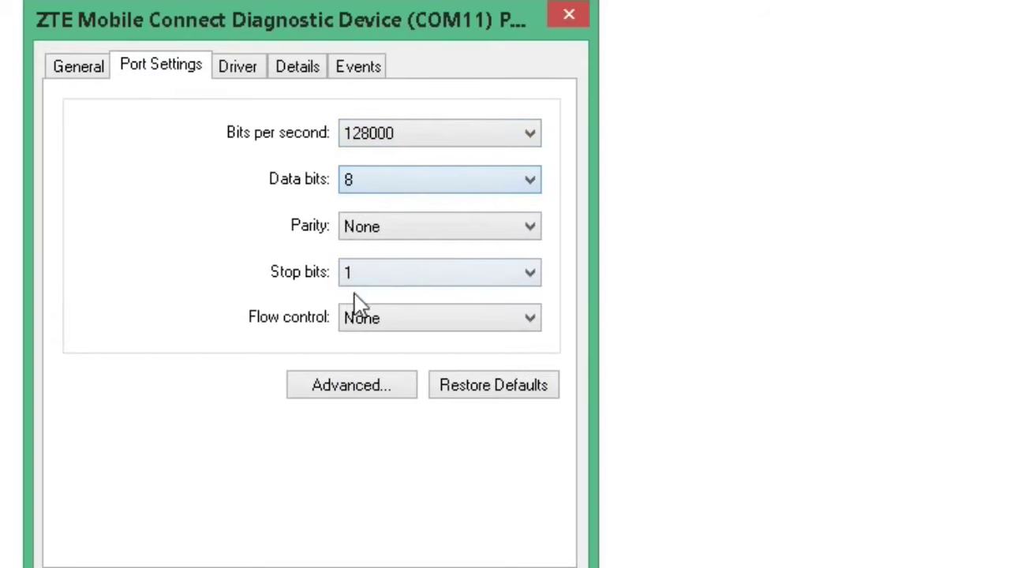
Step: Raise COM11's receive buffer to 14 and transmit buffer to 16 in its advanced settings, save the properties and close Device Manager
{"action": "left_click", "coordinate": [334, 386]}
{"action": "left_click_drag", "start_coordinate": [398, 247], "coordinate": [294, 247]}
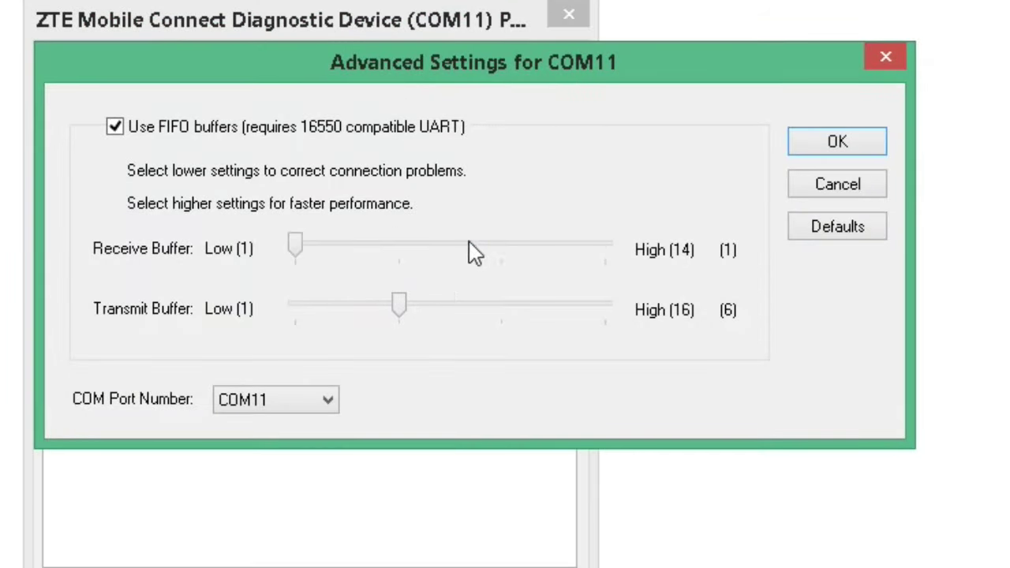
{"action": "left_click", "coordinate": [400, 260]}
{"action": "left_click", "coordinate": [596, 251]}
{"action": "left_click", "coordinate": [451, 309]}
{"action": "left_click", "coordinate": [591, 319]}
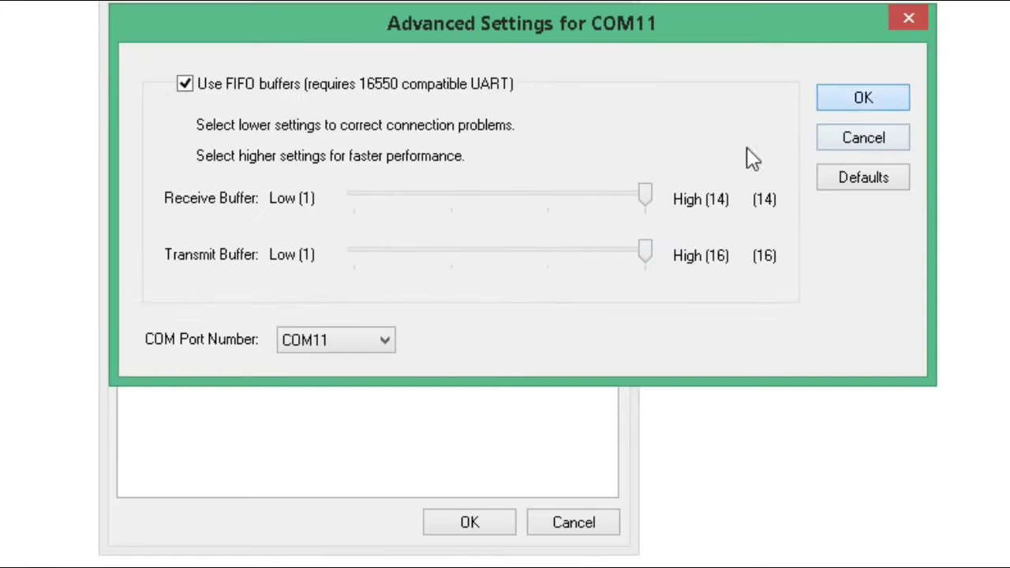
{"action": "key", "text": "Return"}
{"action": "left_click", "coordinate": [469, 523]}
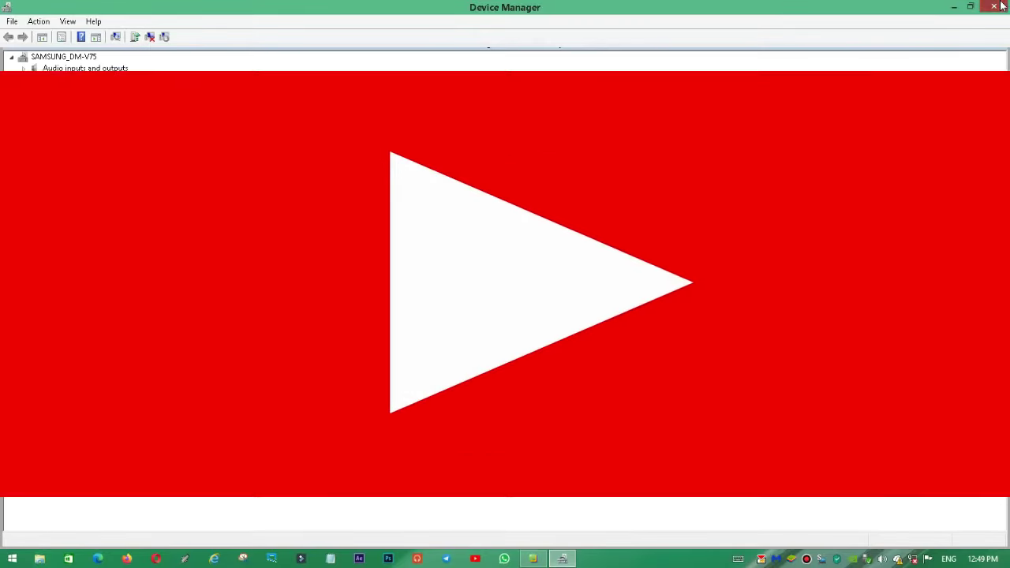
{"action": "left_click", "coordinate": [997, 6]}
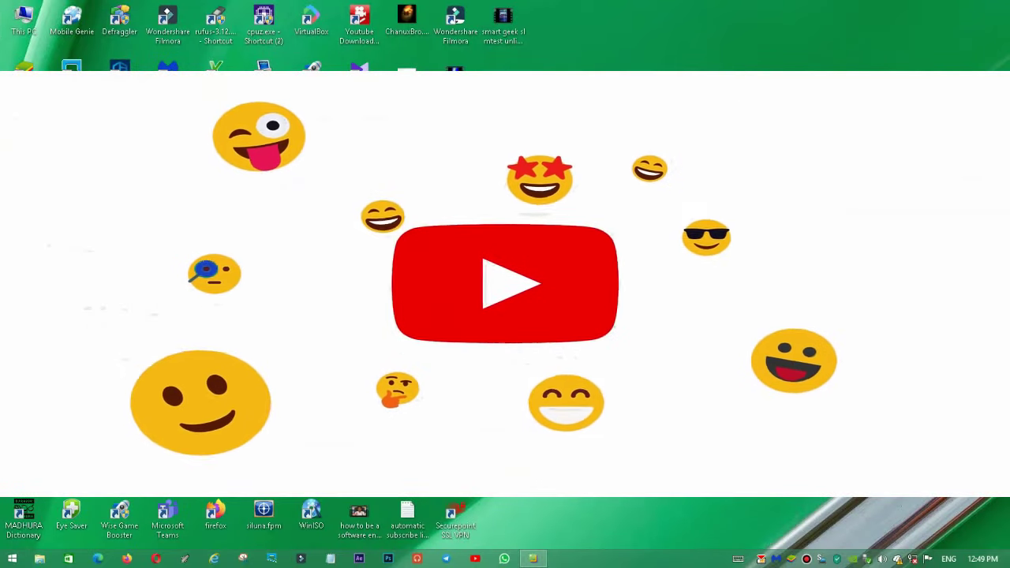